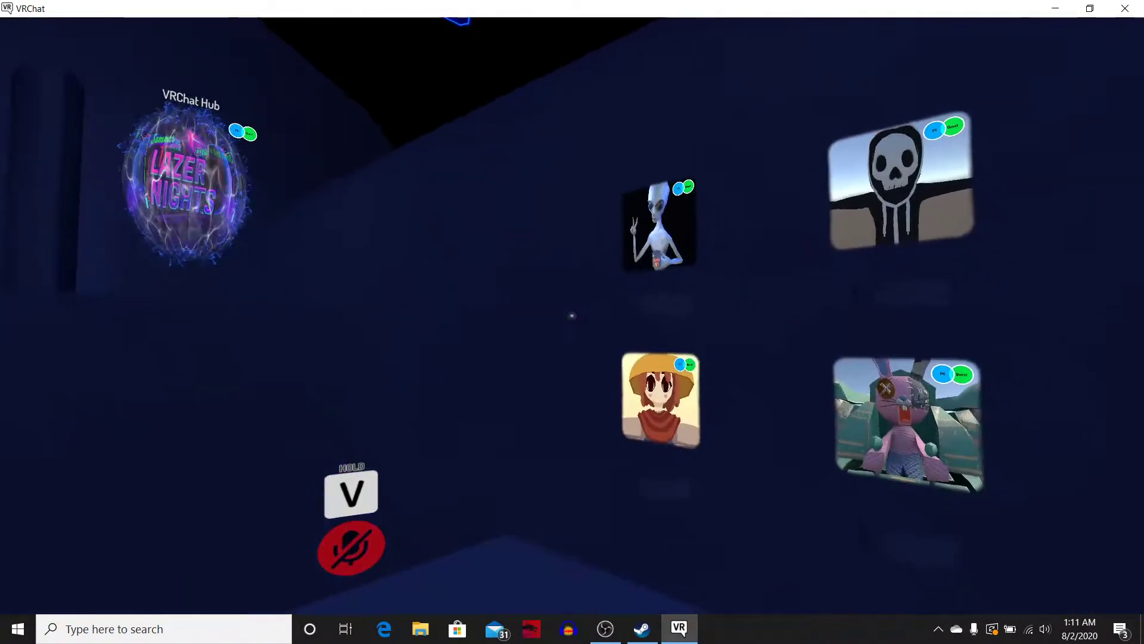
Step: Open the worlds browser from the quick menu and select Summer Solitude in the Hot row
{"action": "key", "text": "Escape"}
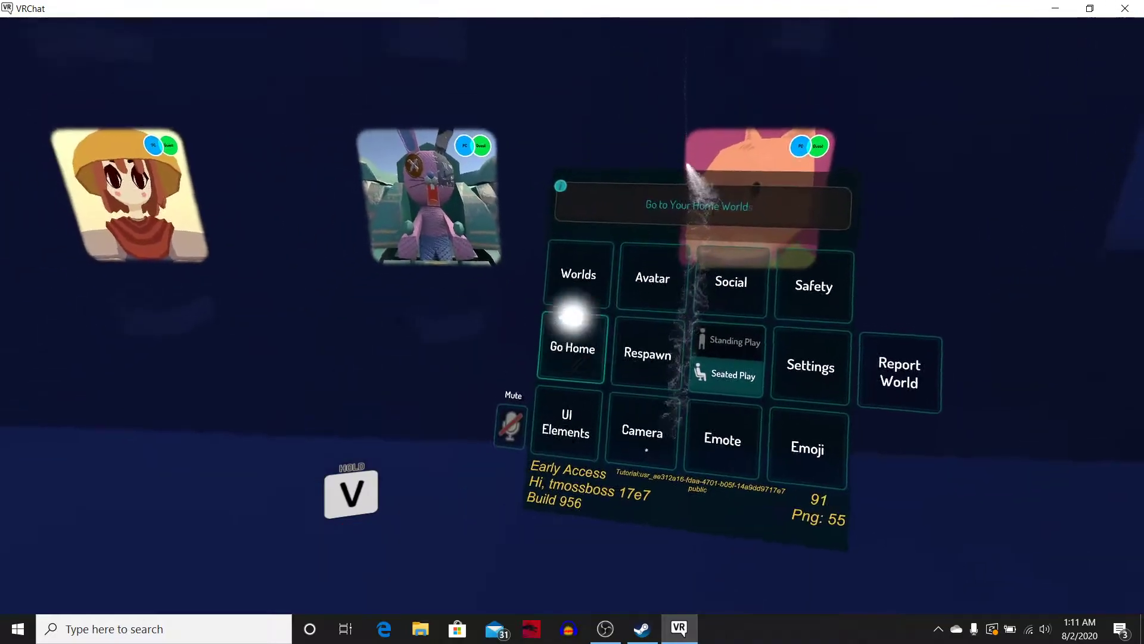
{"action": "left_click", "coordinate": [573, 317]}
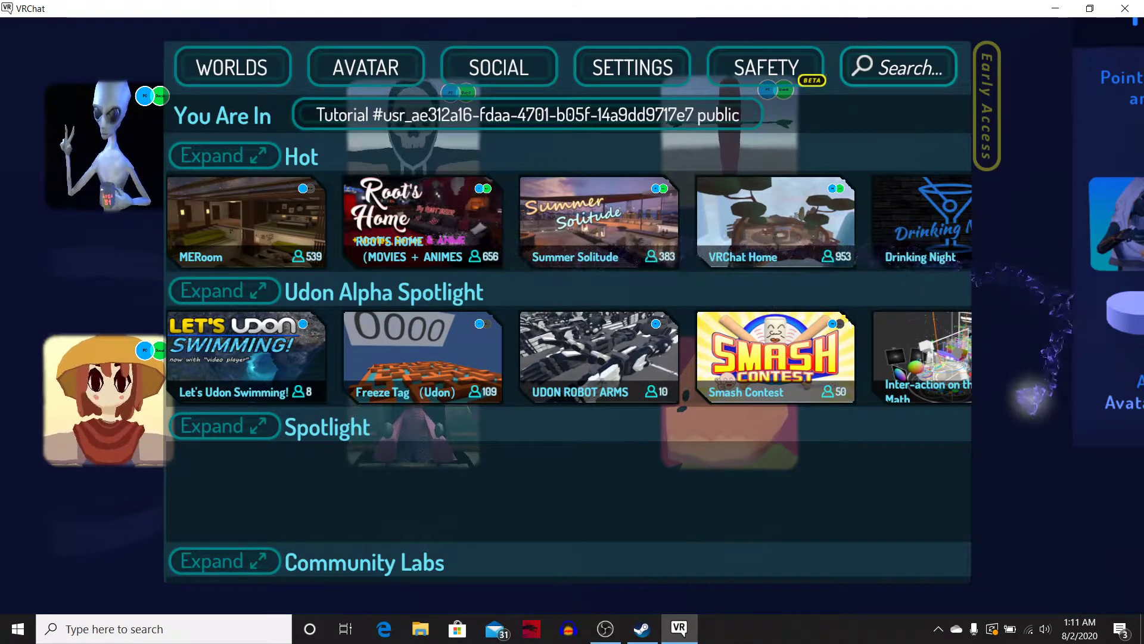
{"action": "left_click", "coordinate": [616, 246]}
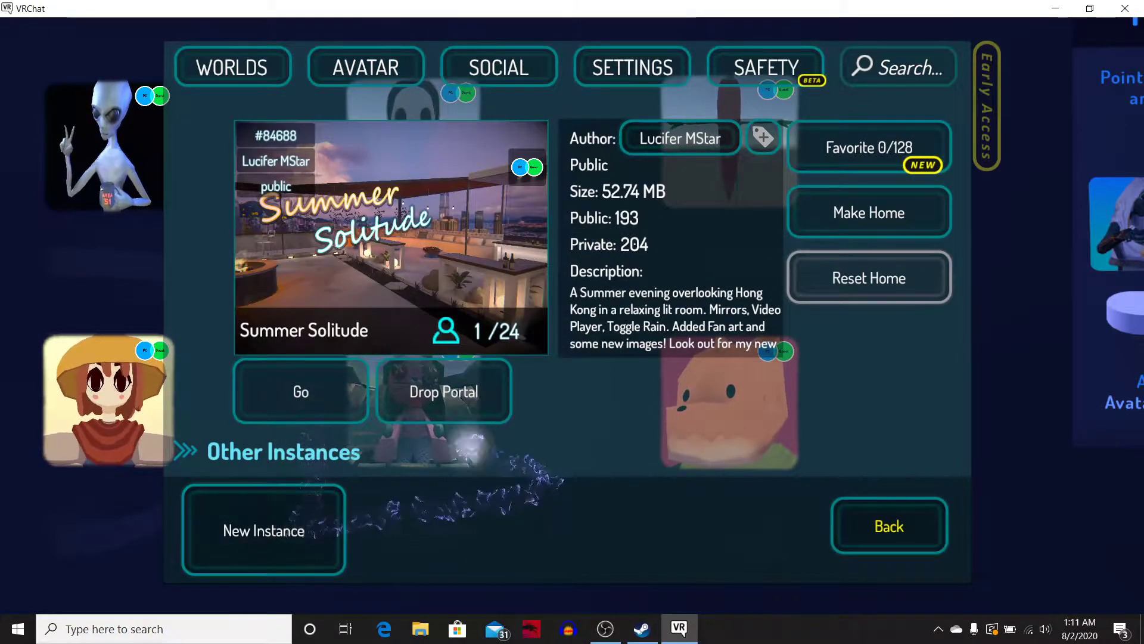
Step: Use Go to travel into Summer Solitude and wait for it to load
{"action": "left_click", "coordinate": [300, 392]}
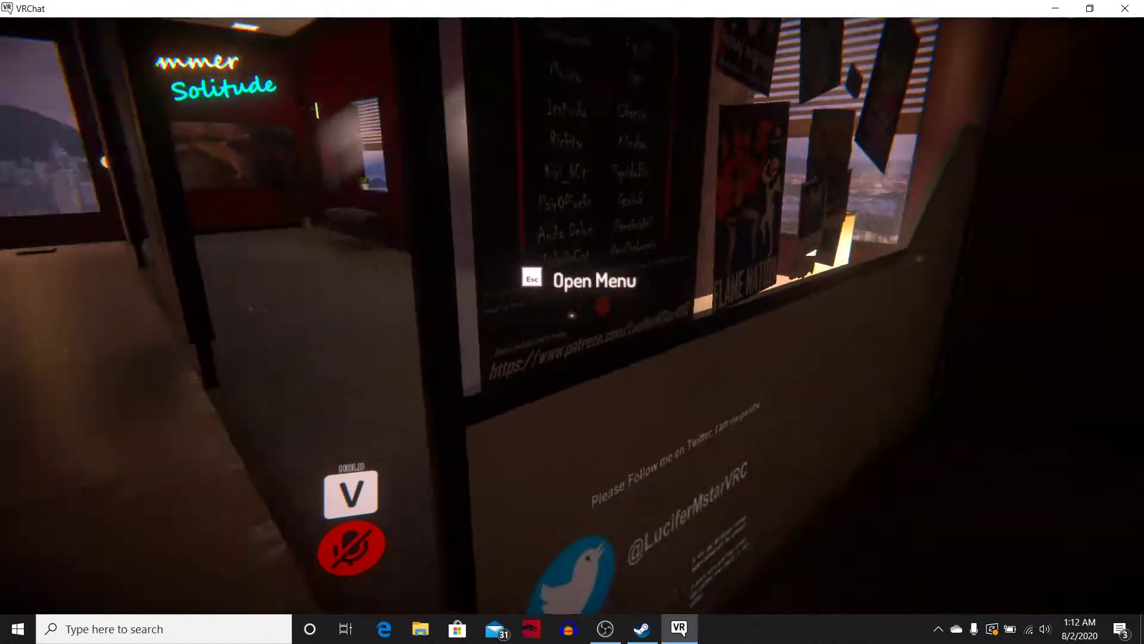
Step: Walk through the apartment toward the Movie Room sign and out onto the balcony
{"action": "key", "text": "v"}
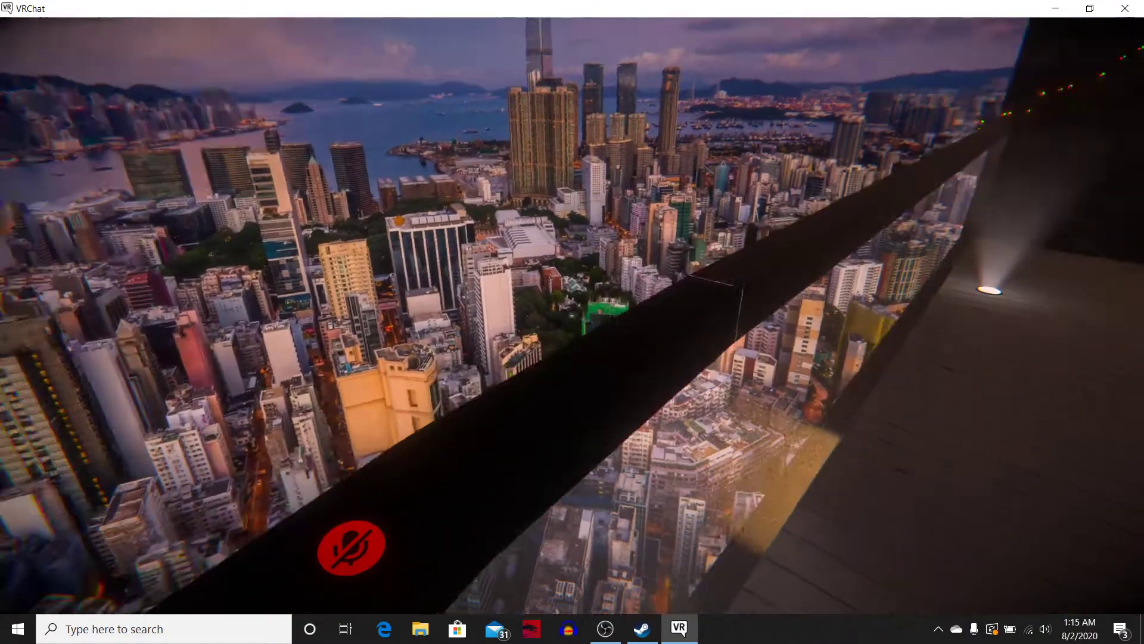
Step: Walk down the hallway to the 'Lets go to the Movies' door, then return to the apartment
{"action": "key", "text": "w"}
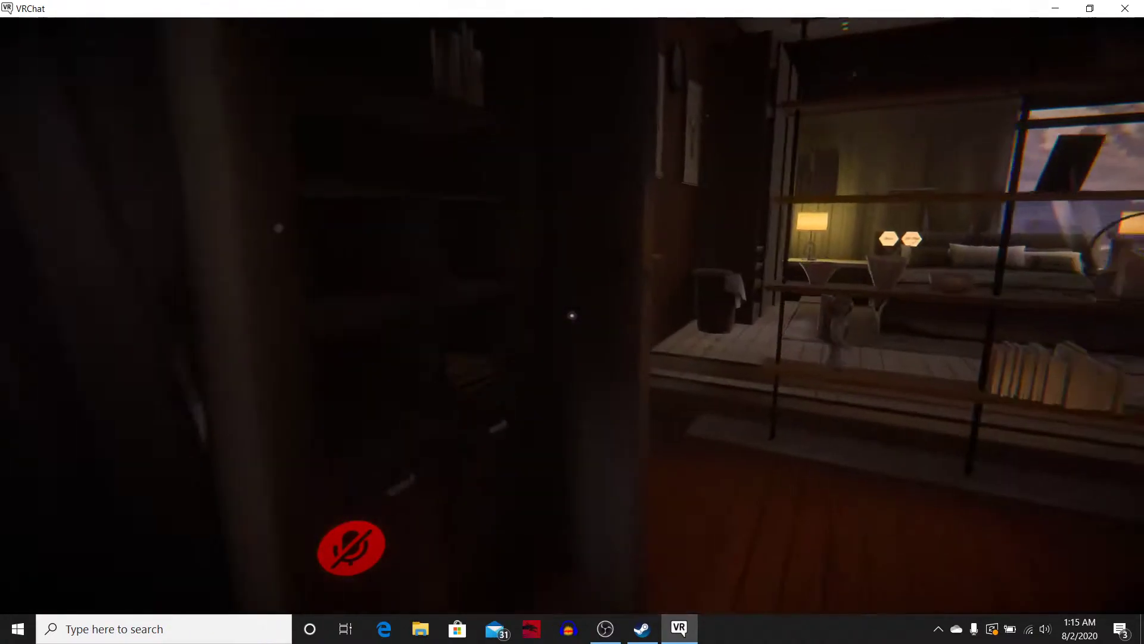
{"action": "key", "text": "w"}
{"action": "key", "text": "w"}
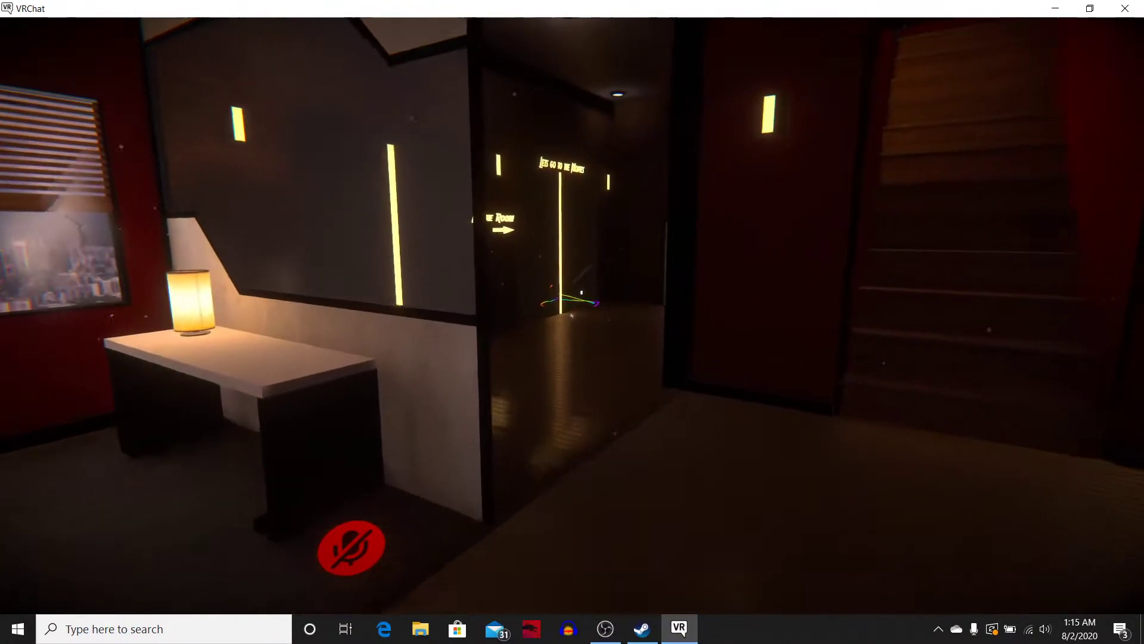
{"action": "key", "text": "w"}
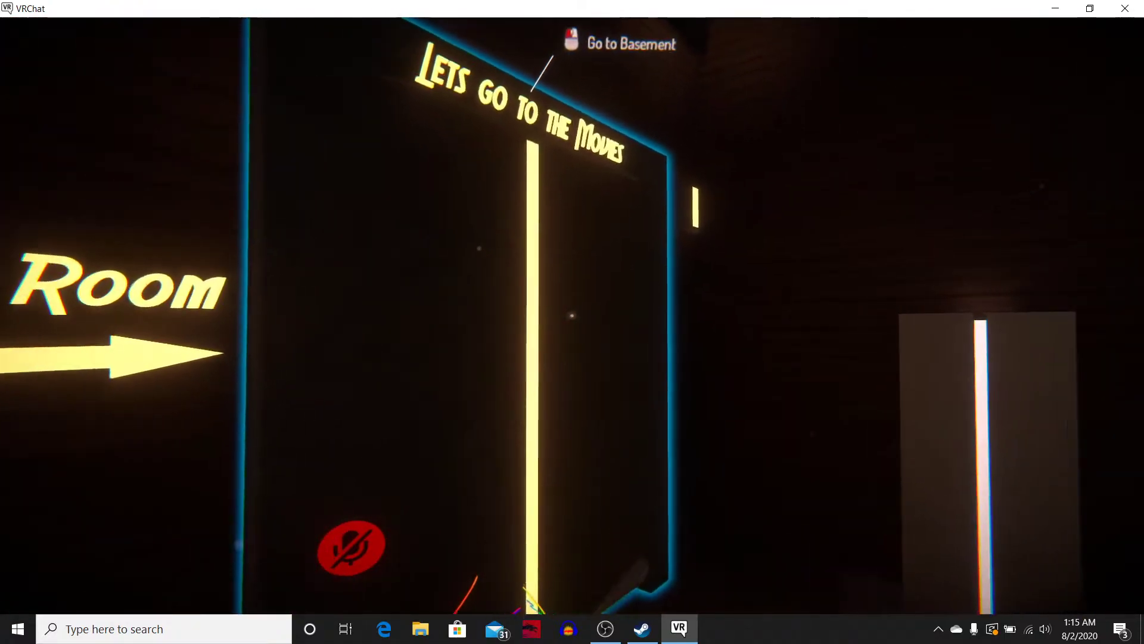
{"action": "key", "text": "w"}
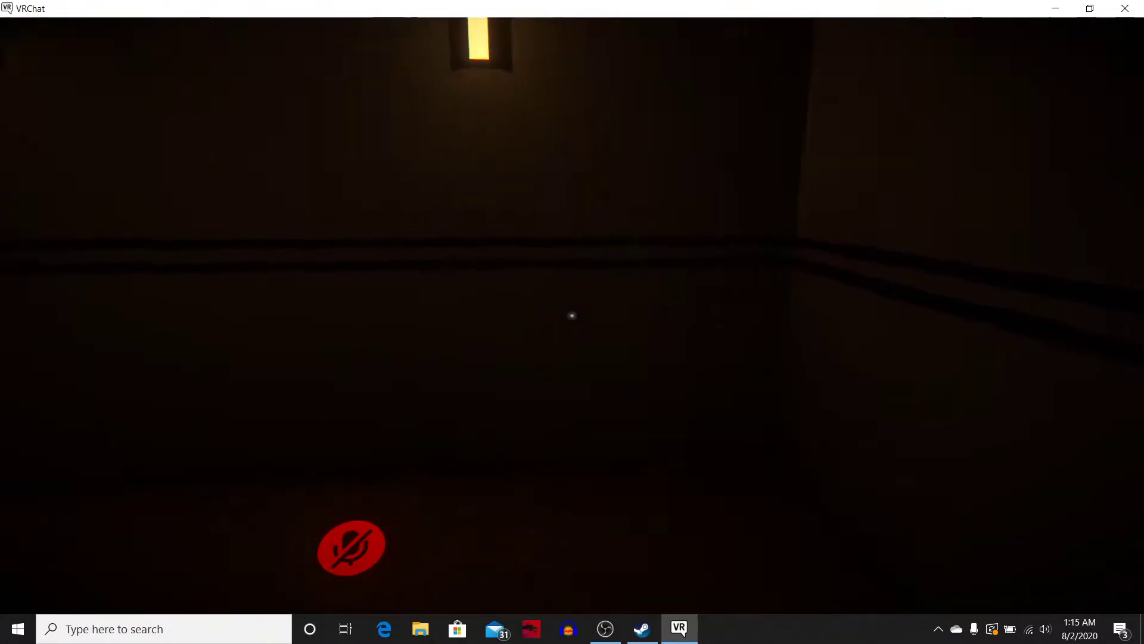
{"action": "left_click", "coordinate": [573, 315]}
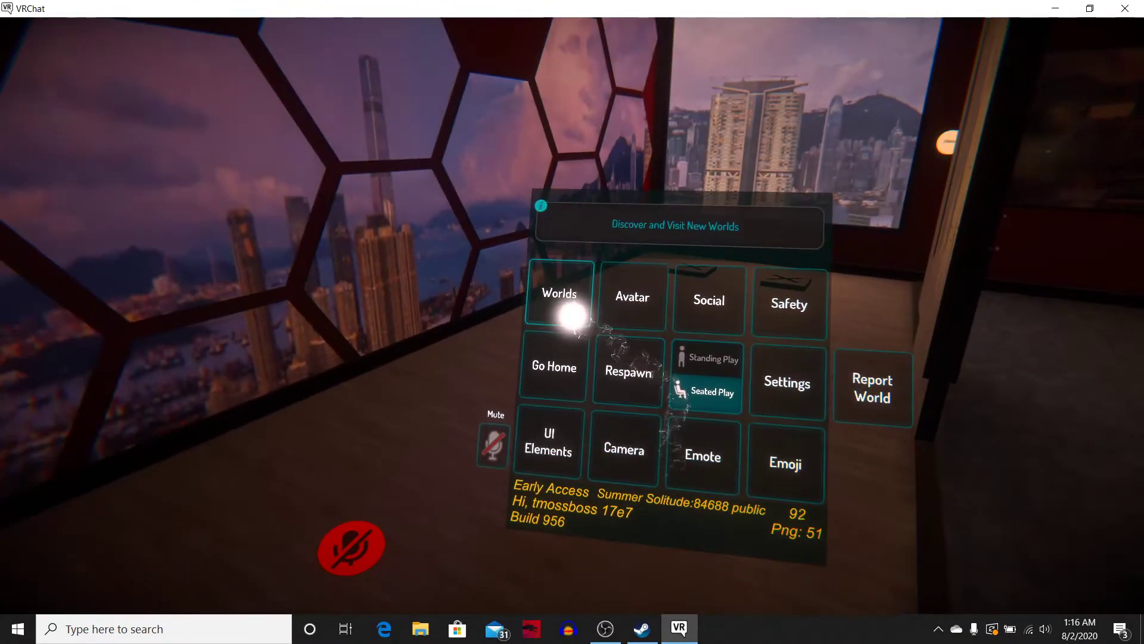
Step: Open the worlds browser and select Drinking Night in the Hot row
{"action": "left_click", "coordinate": [563, 299]}
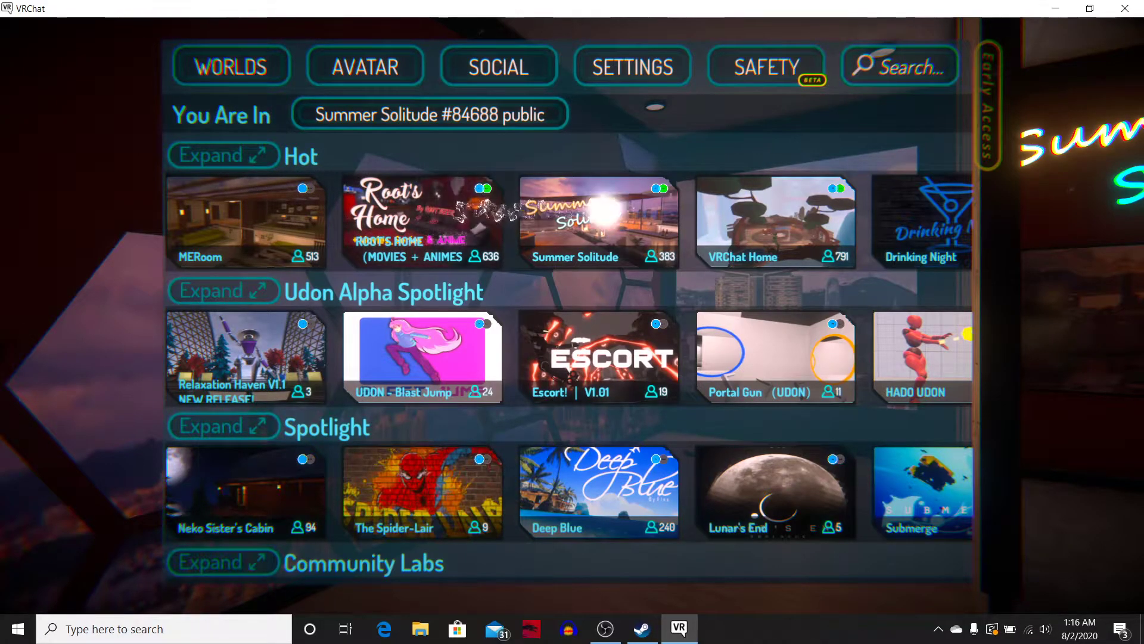
{"action": "left_click", "coordinate": [944, 215]}
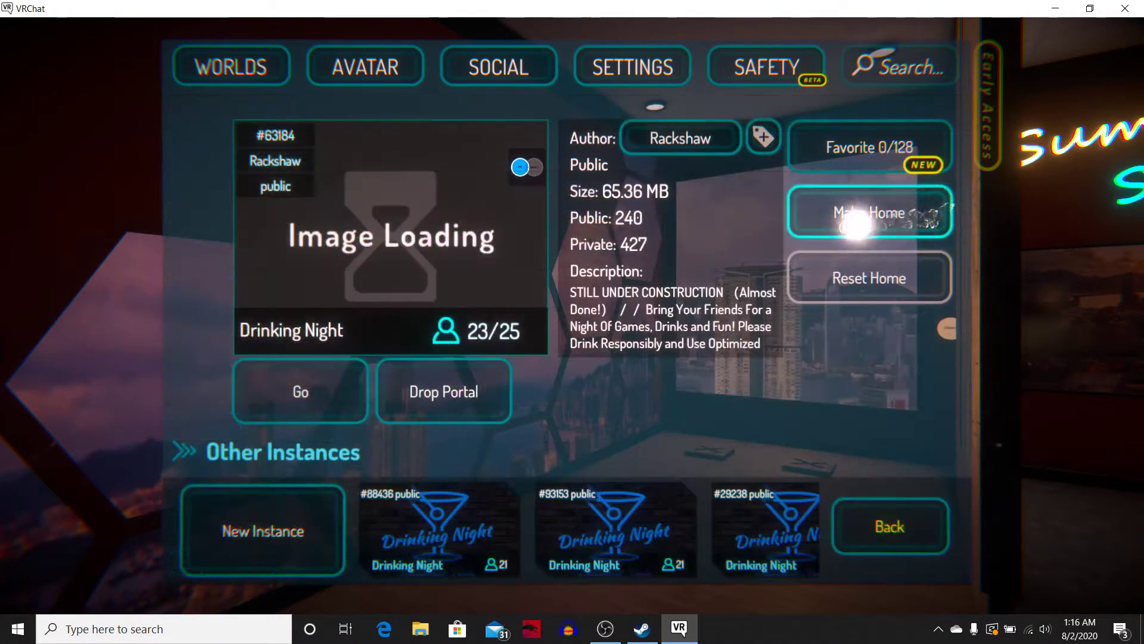
Step: Use Go to join the Drinking Night world and arrive in its lobby
{"action": "left_click", "coordinate": [273, 386]}
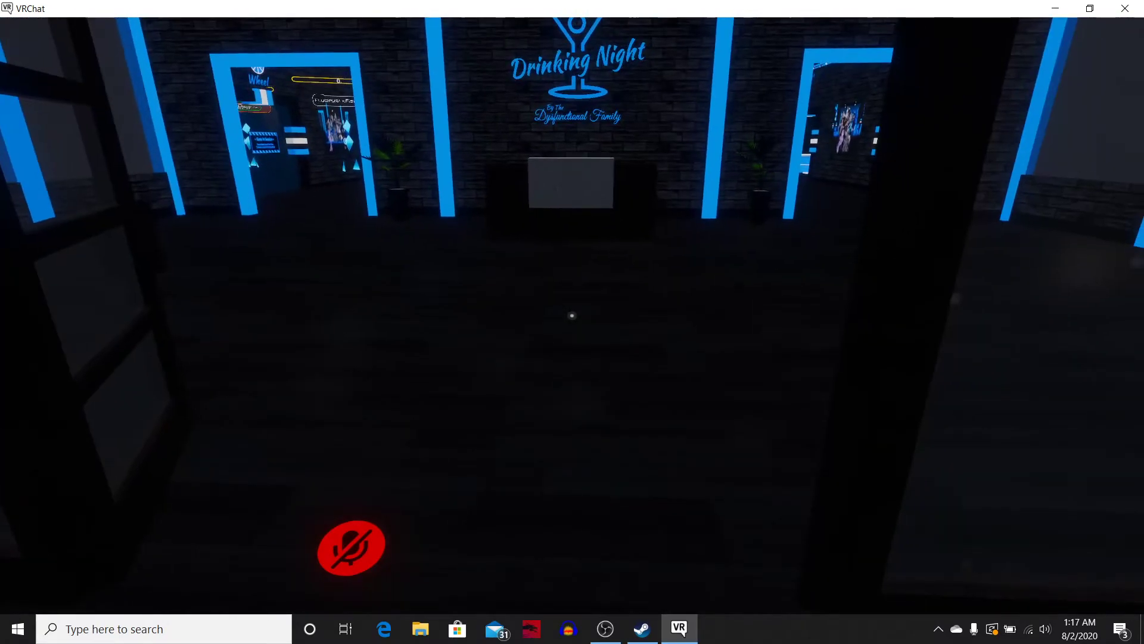
Step: Bring up the quick menu inside Drinking Night and go to the full Settings page
{"action": "key", "text": "Escape"}
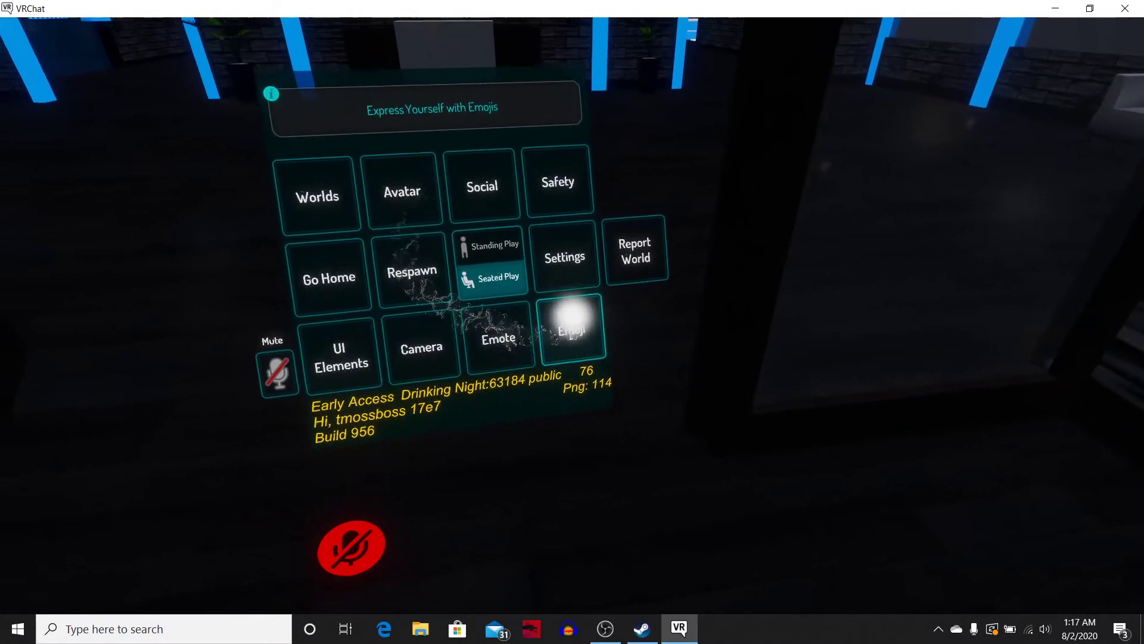
{"action": "left_click", "coordinate": [572, 259]}
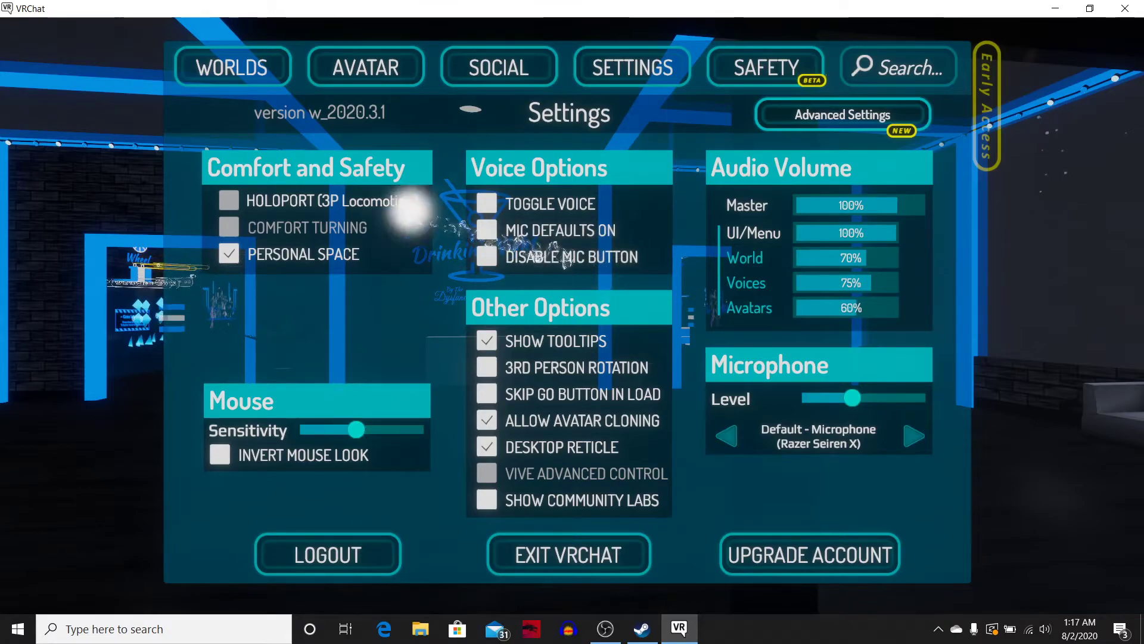
Step: Return to the Worlds browser and select The room of the rain in the Hot row
{"action": "left_click", "coordinate": [231, 70]}
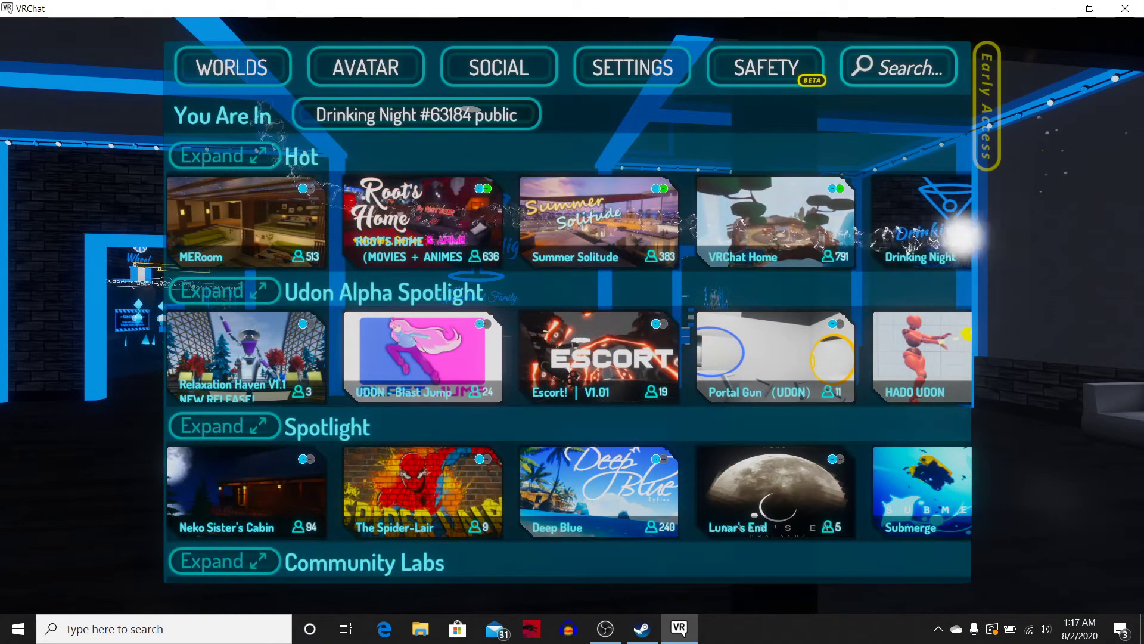
{"action": "scroll", "coordinate": [663, 234], "scroll_direction": "down", "scroll_amount": 1}
{"action": "scroll", "coordinate": [657, 231], "scroll_direction": "down", "scroll_amount": 2}
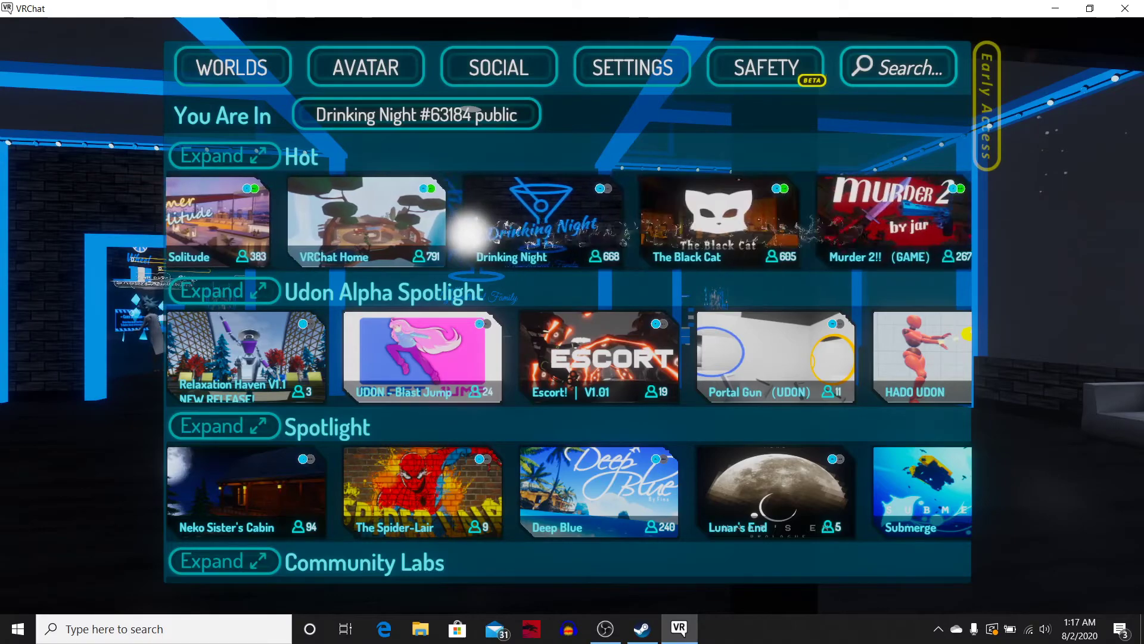
{"action": "scroll", "coordinate": [358, 233], "scroll_direction": "down", "scroll_amount": 1}
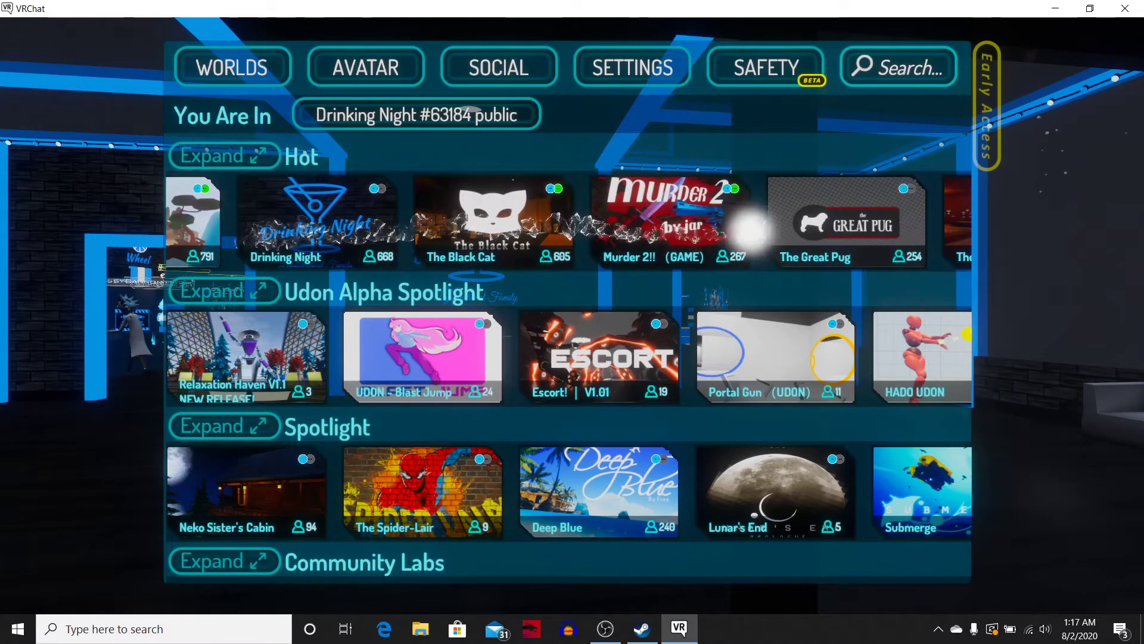
{"action": "scroll", "coordinate": [537, 223], "scroll_direction": "down", "scroll_amount": 2}
{"action": "scroll", "coordinate": [716, 223], "scroll_direction": "down", "scroll_amount": 1}
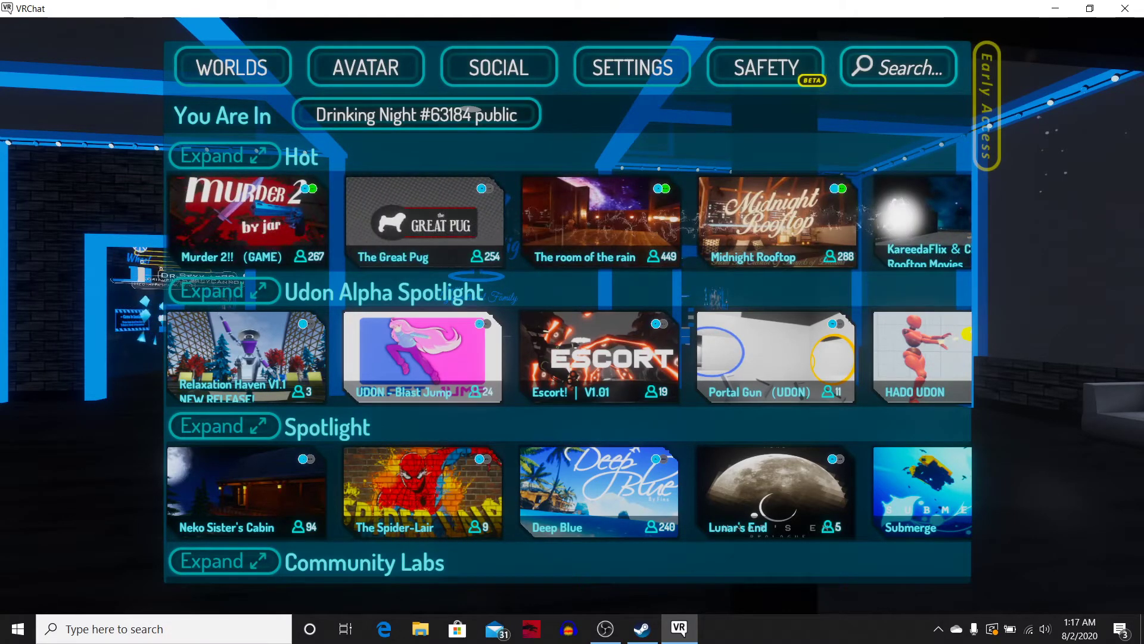
{"action": "left_click", "coordinate": [626, 219]}
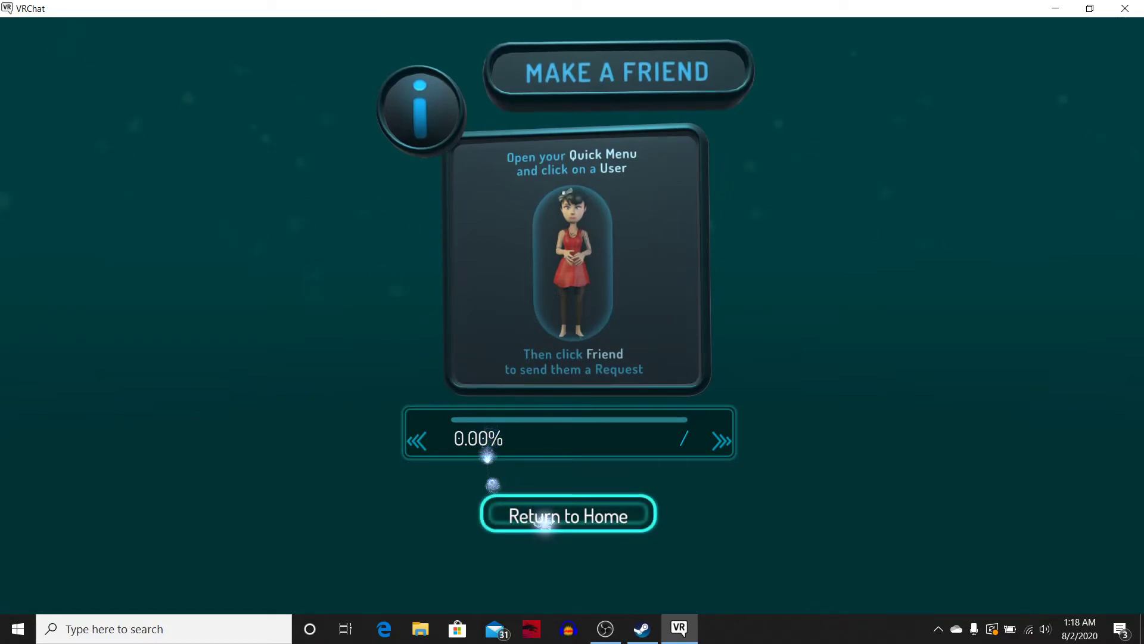
Step: Attempt to join The room of the rain, then choose Return to Home on the stuck 0.00% load
{"action": "left_click", "coordinate": [545, 516]}
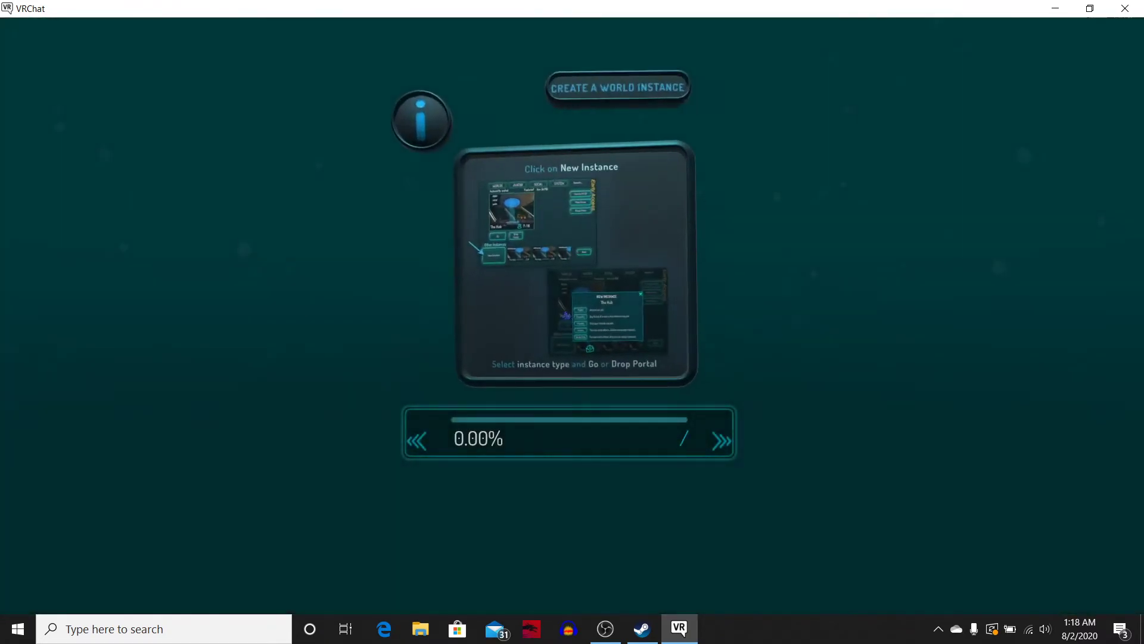